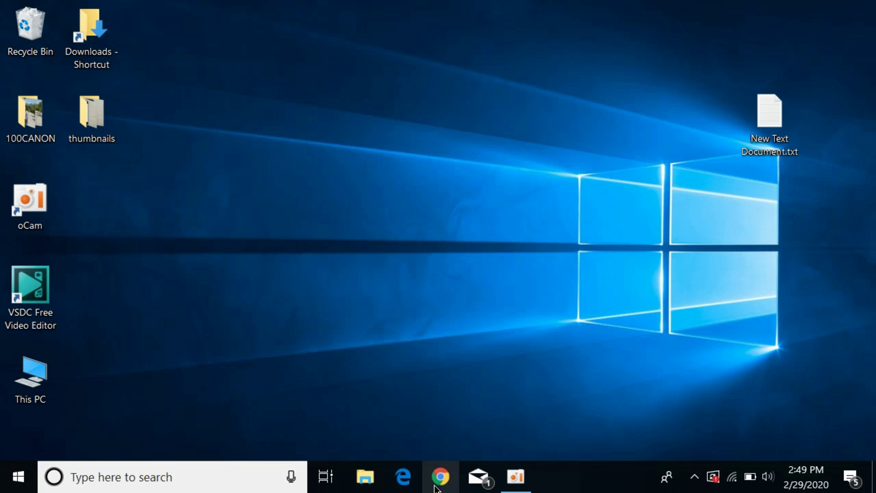
- Launch Google Chrome from the taskbar to reach the Instagram home feed
click(440, 478)
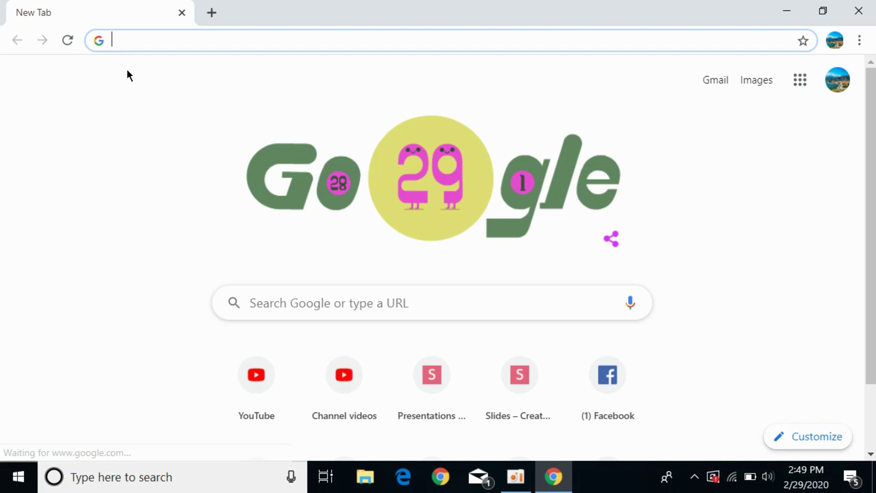
text(instagram.com)
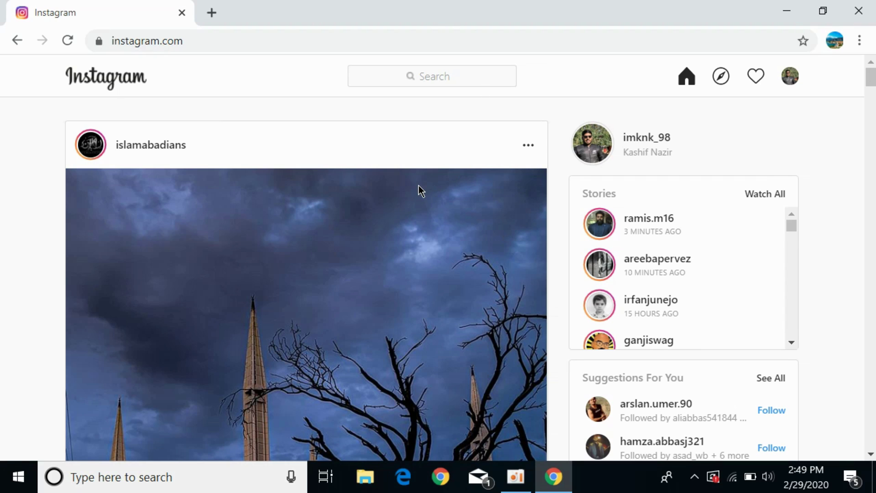
scroll(542, 280, down, 2)
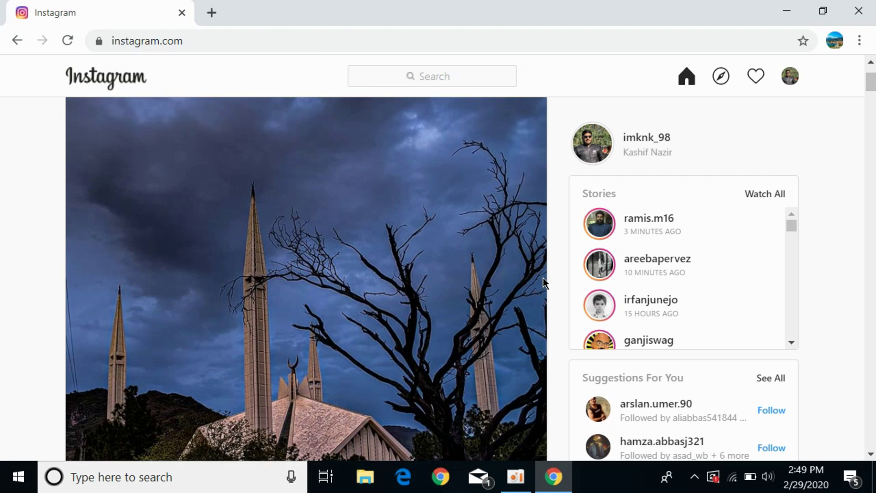
scroll(543, 281, up, 2)
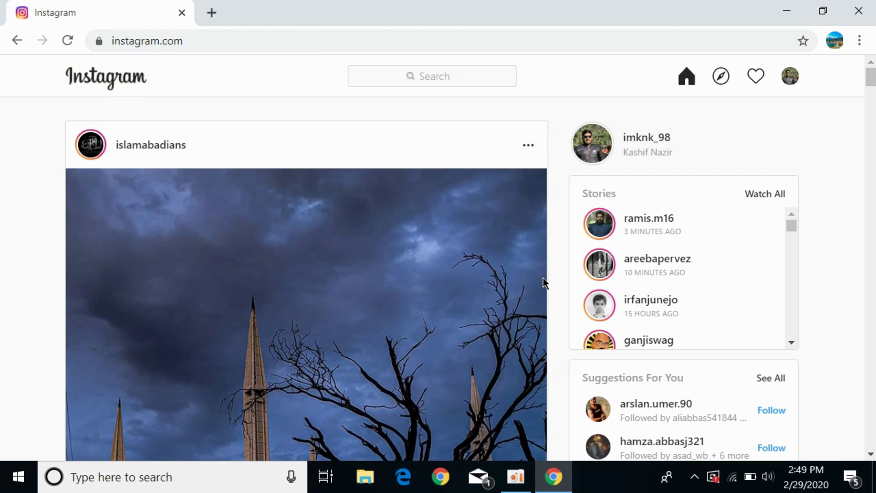
- Open Chrome's Developer tools from More tools, showing Instagram in device emulation
click(860, 42)
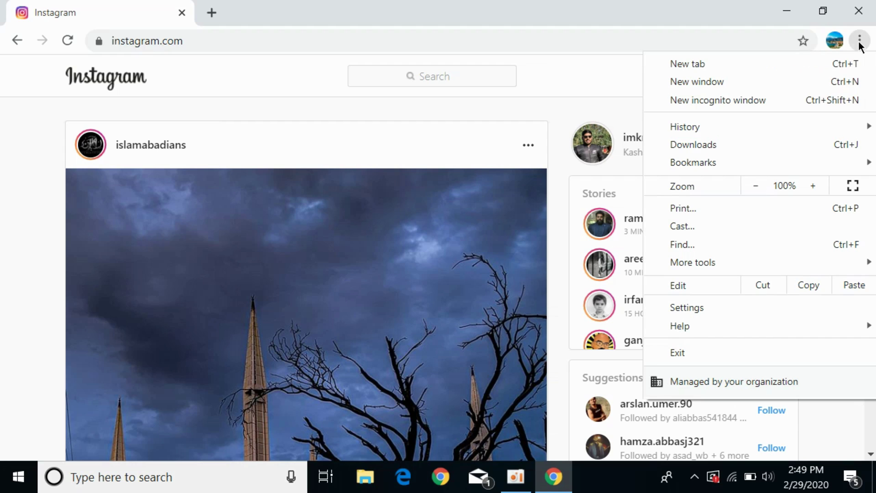
click(690, 265)
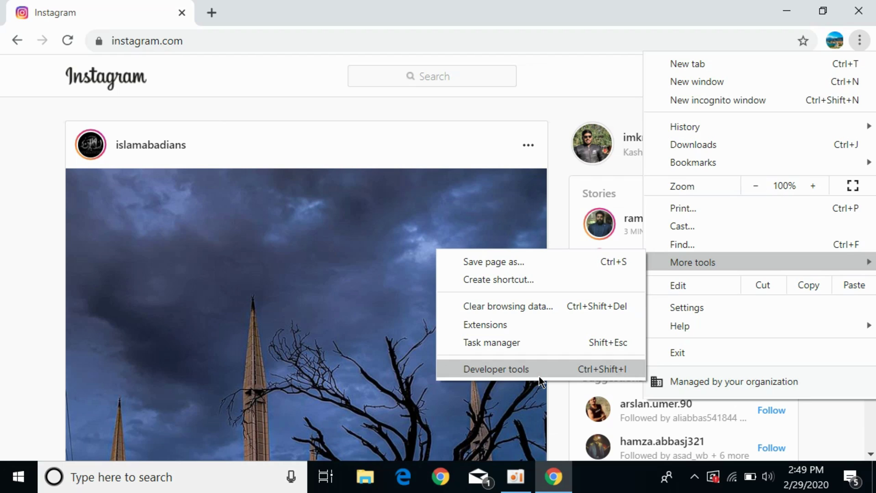
click(535, 370)
click(531, 369)
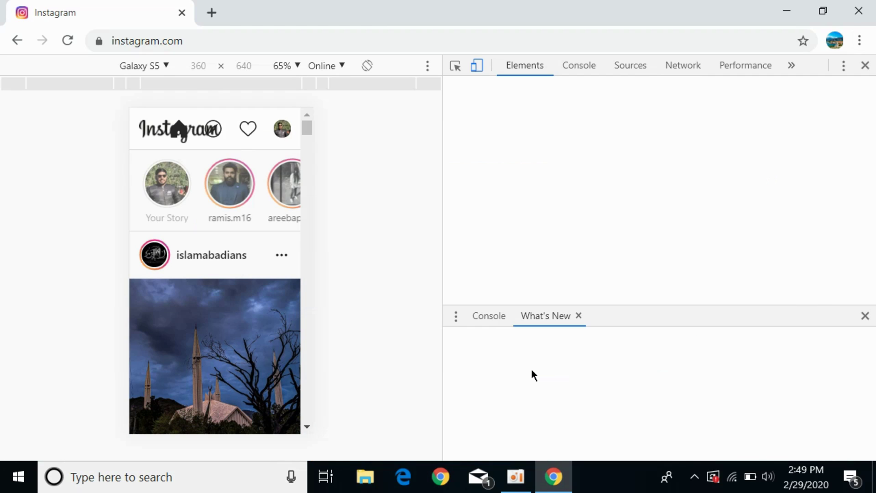
- Switch the emulated device to iPhone X and reload Instagram
click(477, 66)
click(477, 66)
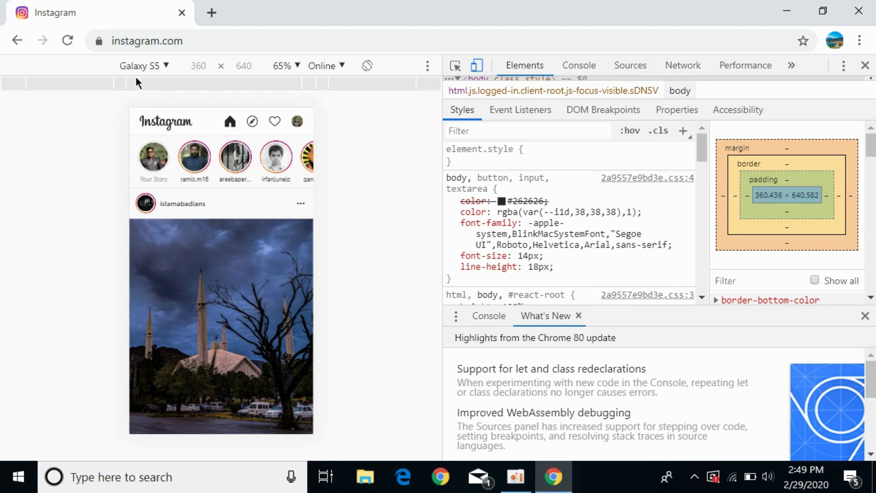
click(168, 64)
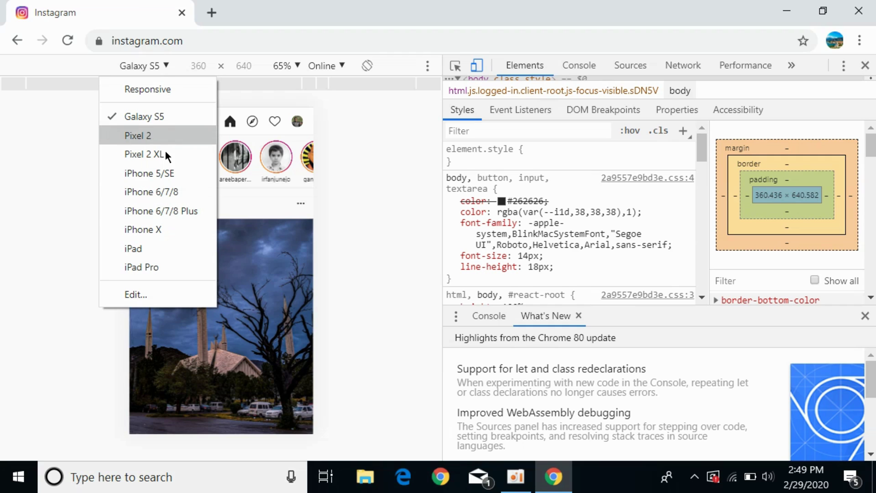
click(166, 230)
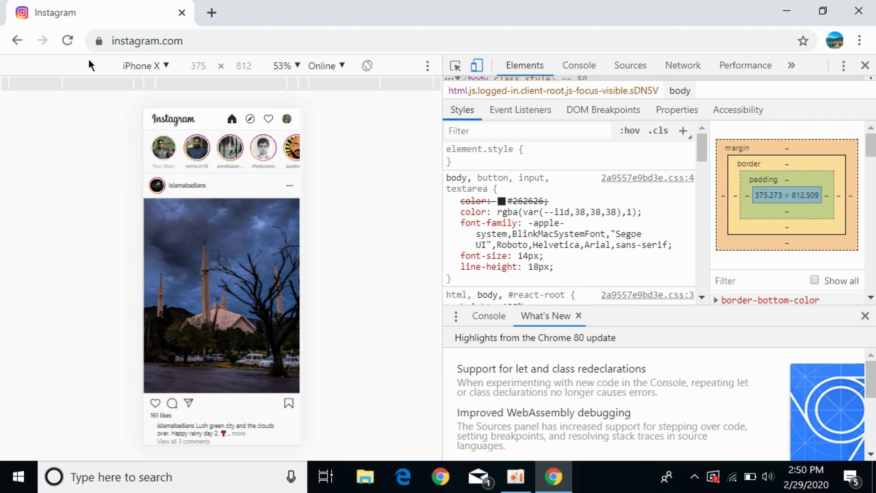
click(67, 40)
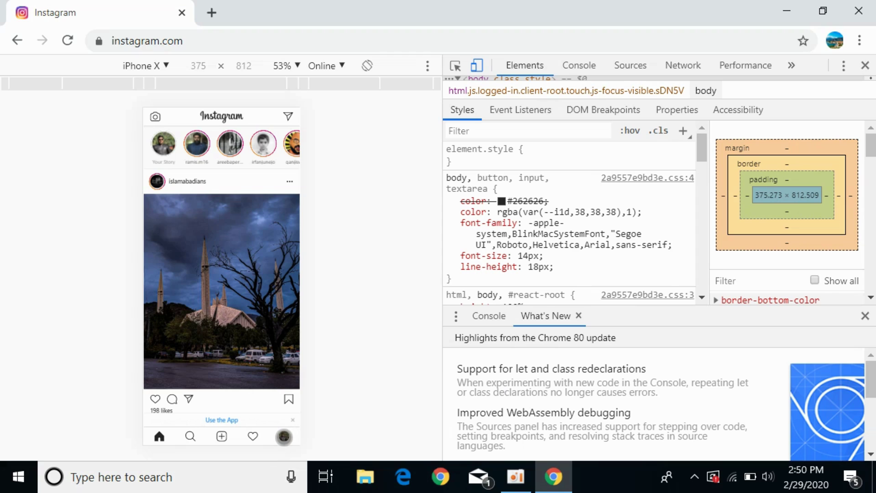
- Go from the profile page through account Options to Login Activity
click(283, 436)
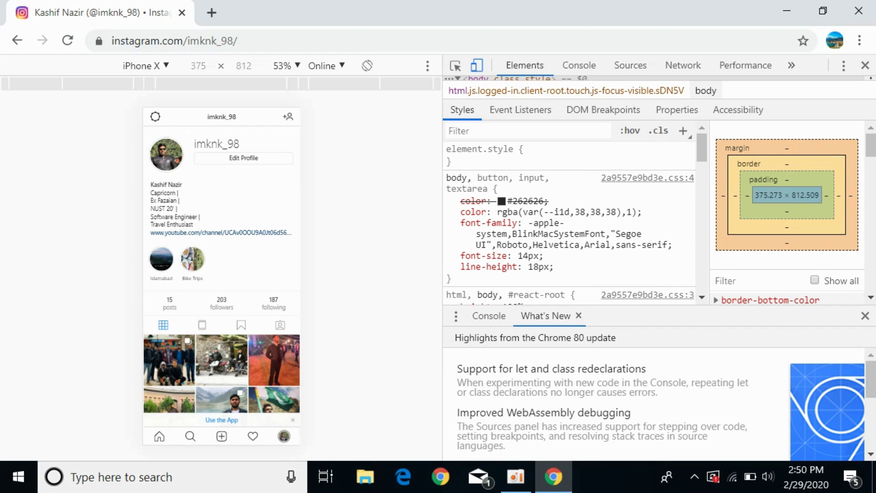
click(156, 117)
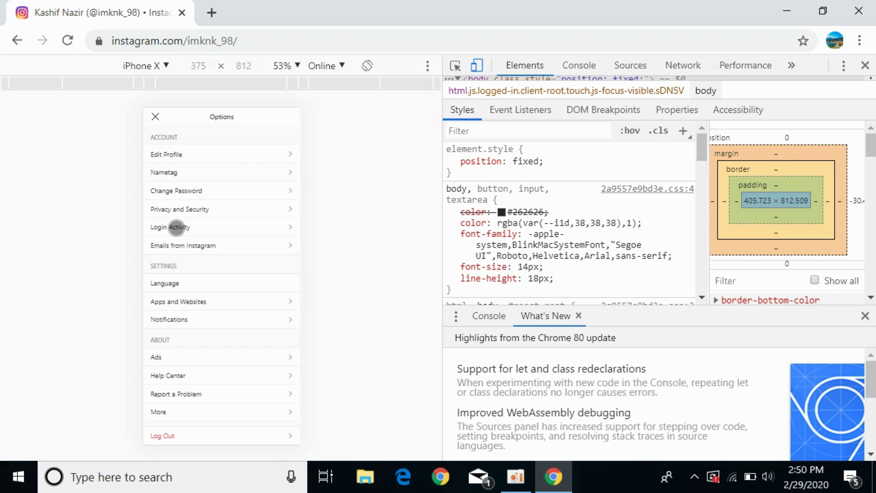
click(177, 228)
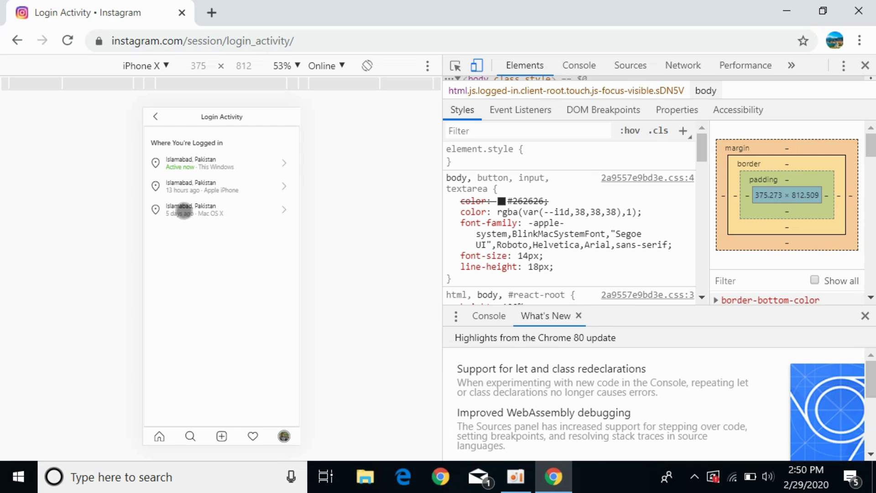
- Log out the Mac OS X session and dismiss the Session Logged Out confirmation
click(183, 210)
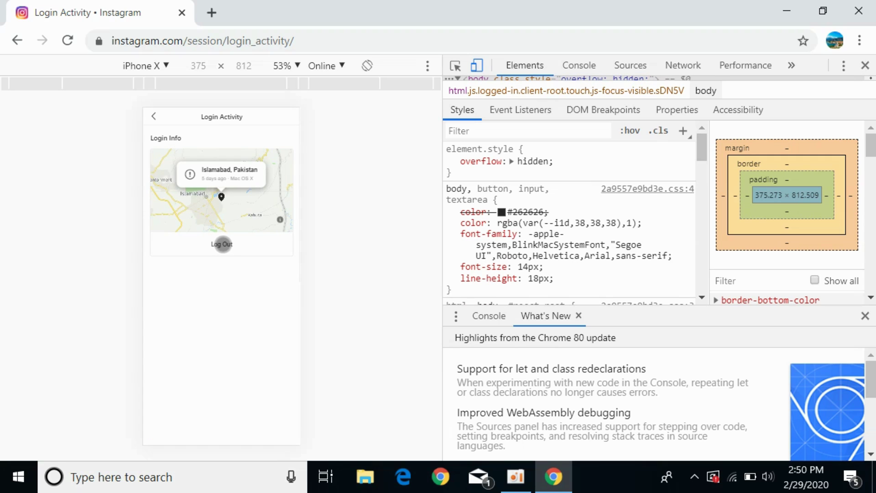
click(223, 245)
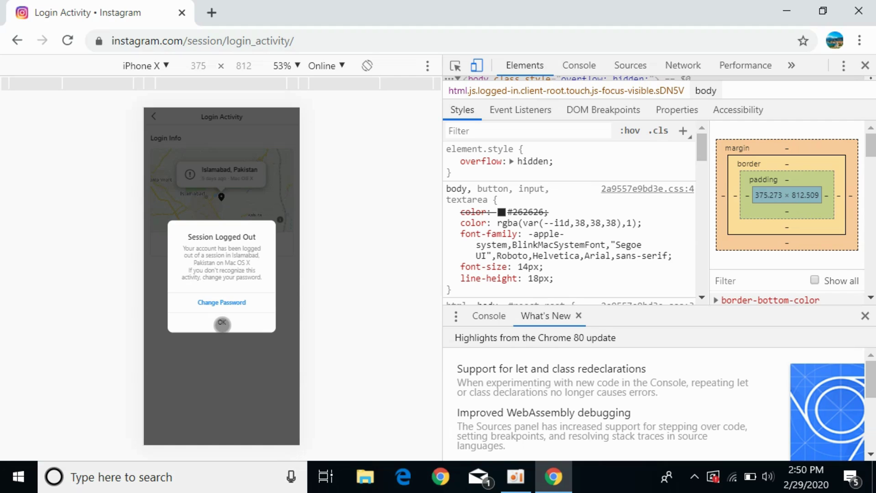
click(222, 324)
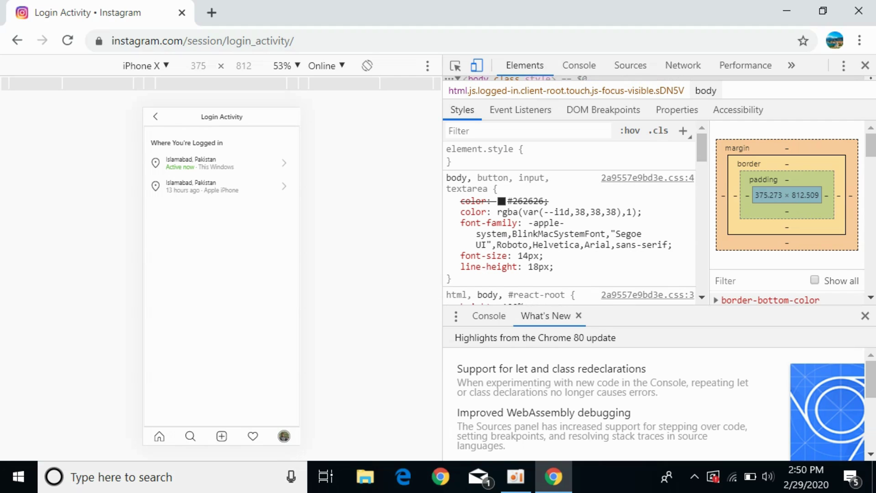